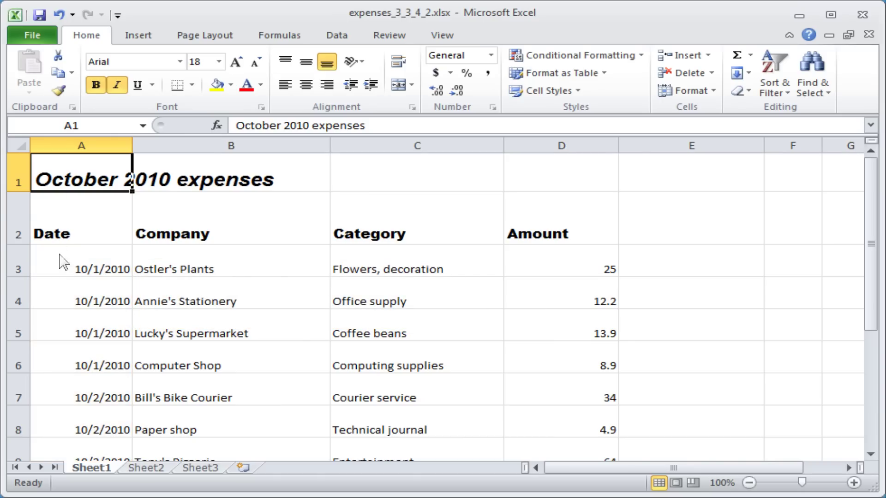
Select the date cells A3 through A9 under the Date heading.
{"action": "left_click_drag", "start_coordinate": [60, 269], "coordinate": [73, 422]}
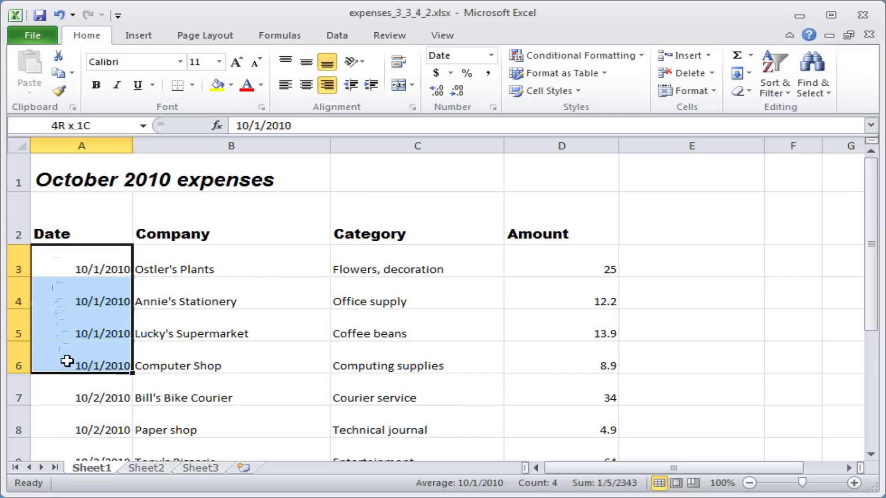
{"action": "left_click_drag", "start_coordinate": [73, 422], "coordinate": [78, 448]}
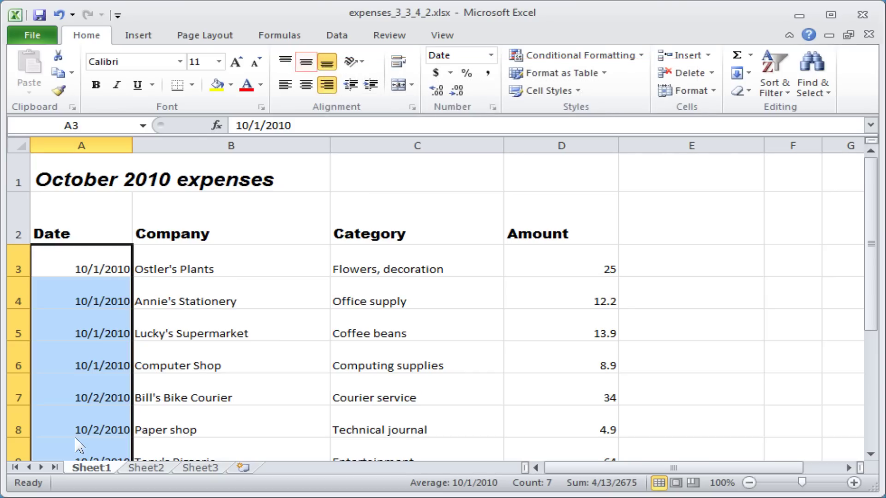
Top-align the selected dates in A3:A9 so they sit at the top of their rows.
{"action": "left_click", "coordinate": [307, 64]}
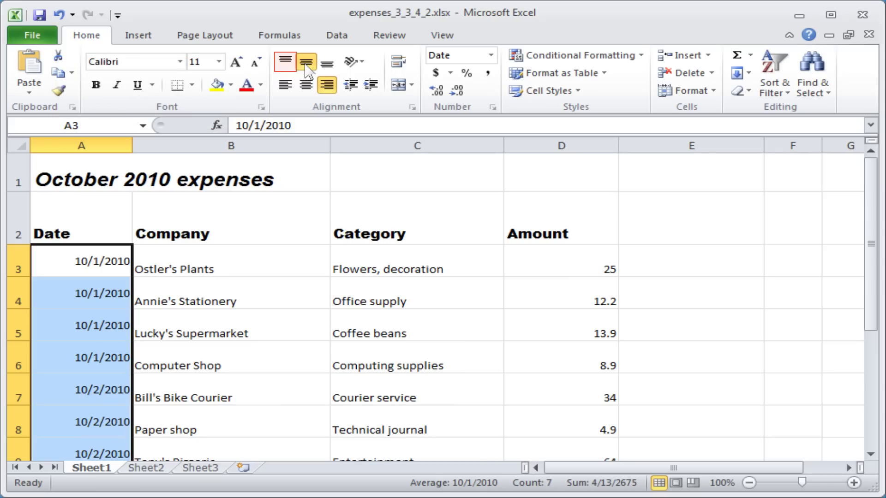
{"action": "left_click", "coordinate": [282, 63]}
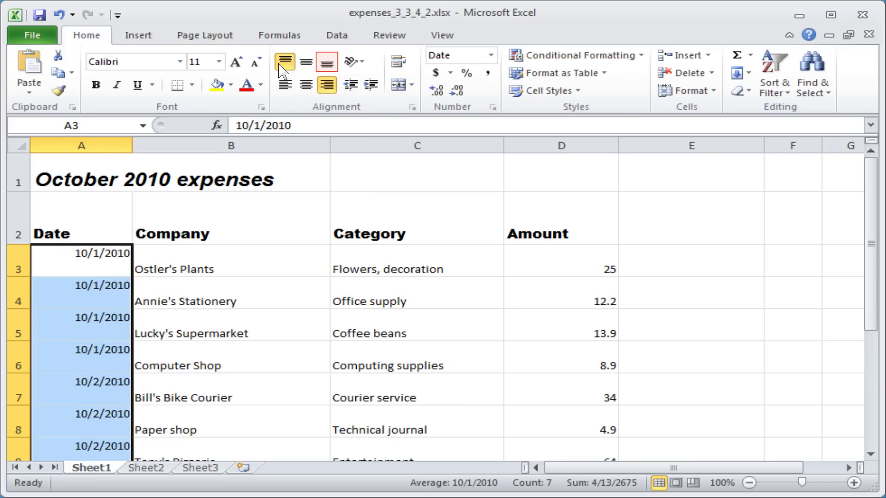
Bottom-align the dates, briefly centre them, then make them right-aligned again.
{"action": "left_click", "coordinate": [327, 64]}
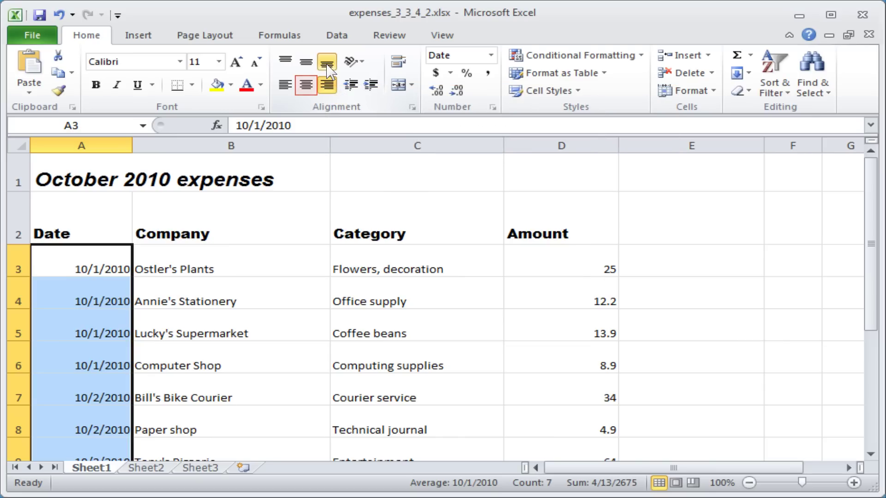
{"action": "left_click", "coordinate": [303, 89]}
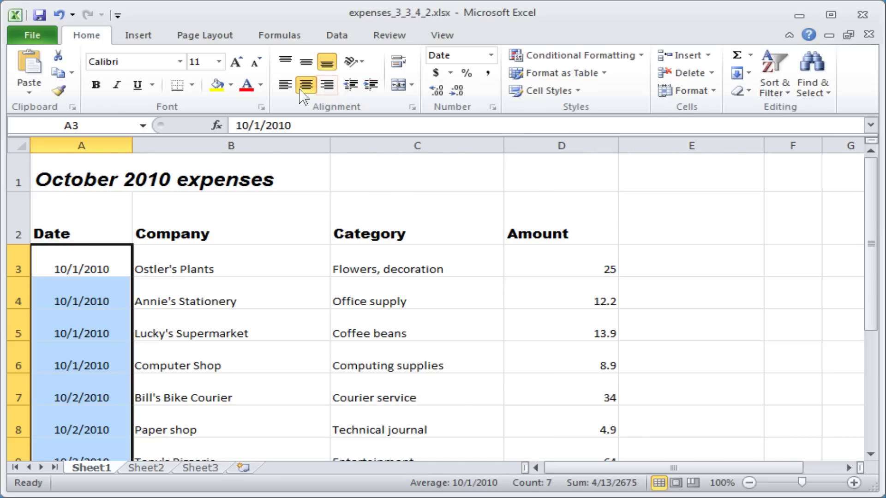
{"action": "left_click", "coordinate": [326, 86]}
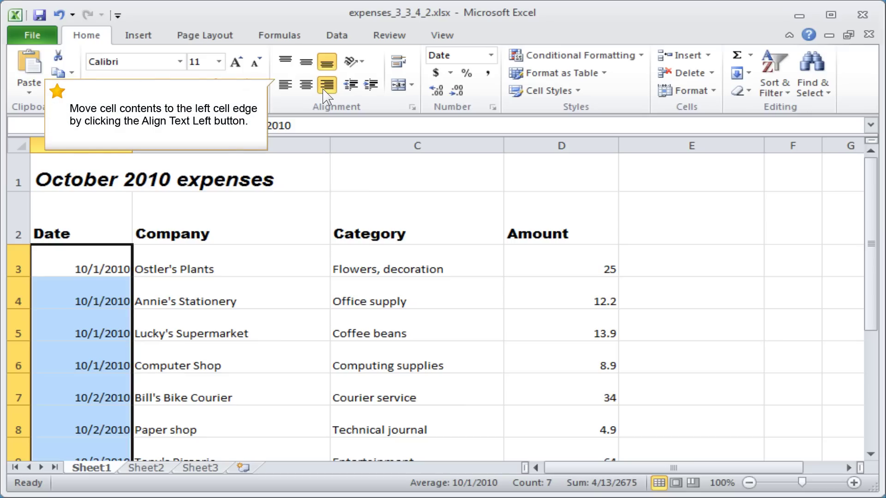